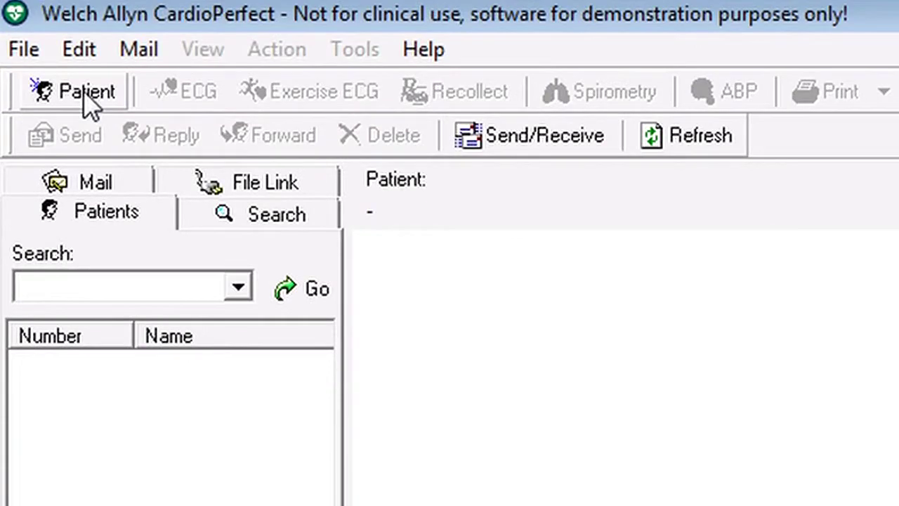
- Fill in a new patient card with last name, first name, gender Female and birth date, then save it
{"action": "left_click", "coordinate": [88, 105]}
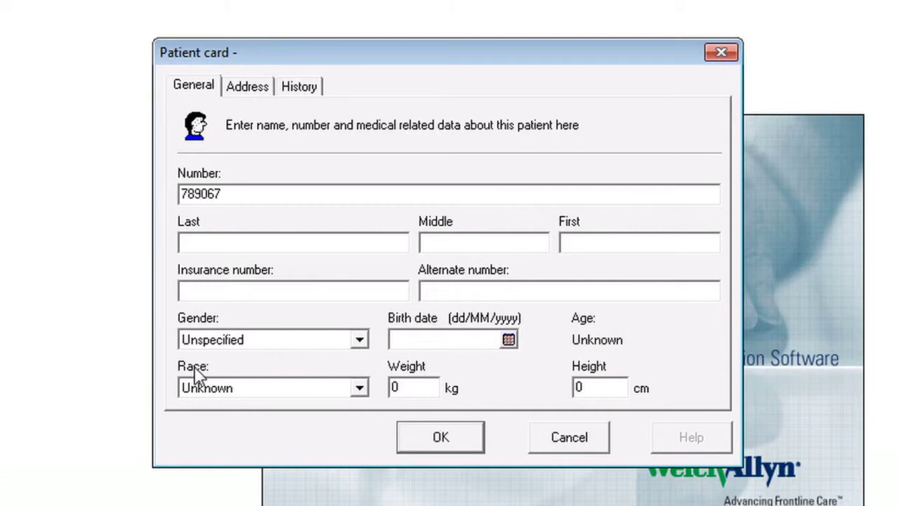
{"action": "left_click", "coordinate": [201, 246]}
{"action": "left_click", "coordinate": [600, 237]}
{"action": "type", "text": "o"}
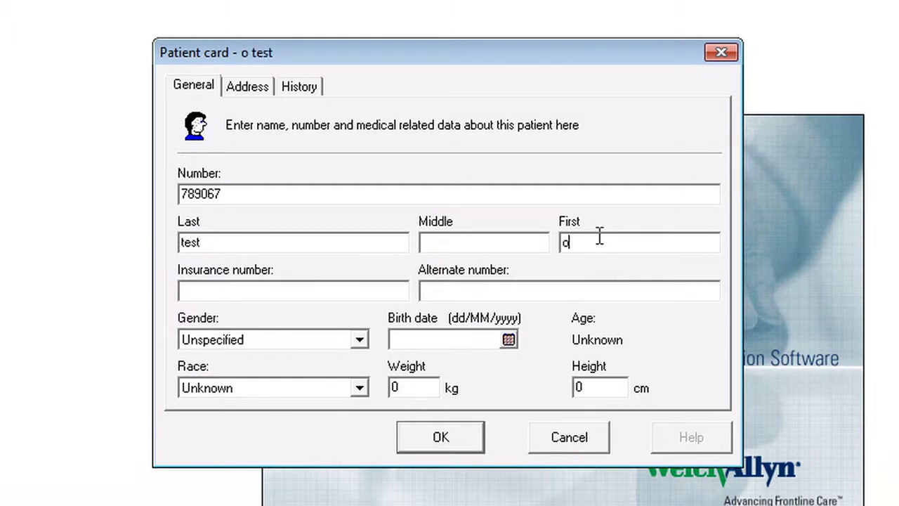
{"action": "type", "text": "nly"}
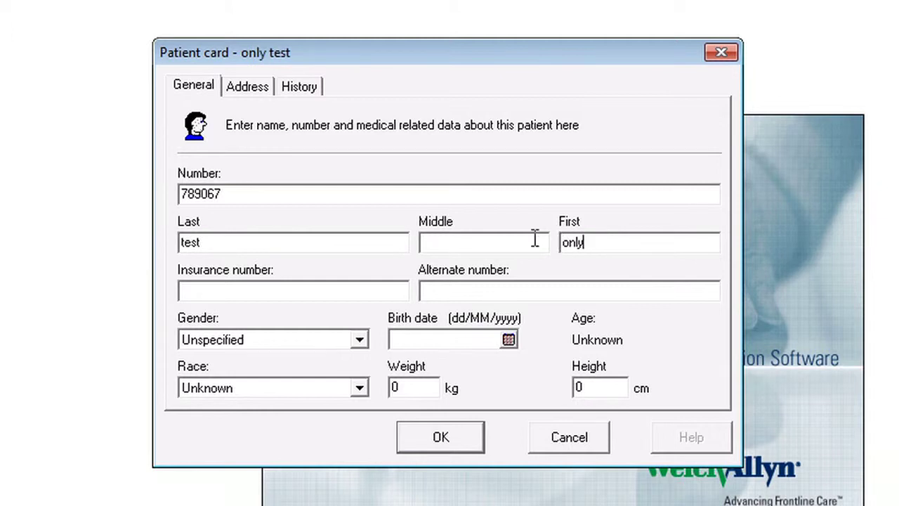
{"action": "left_click", "coordinate": [362, 341]}
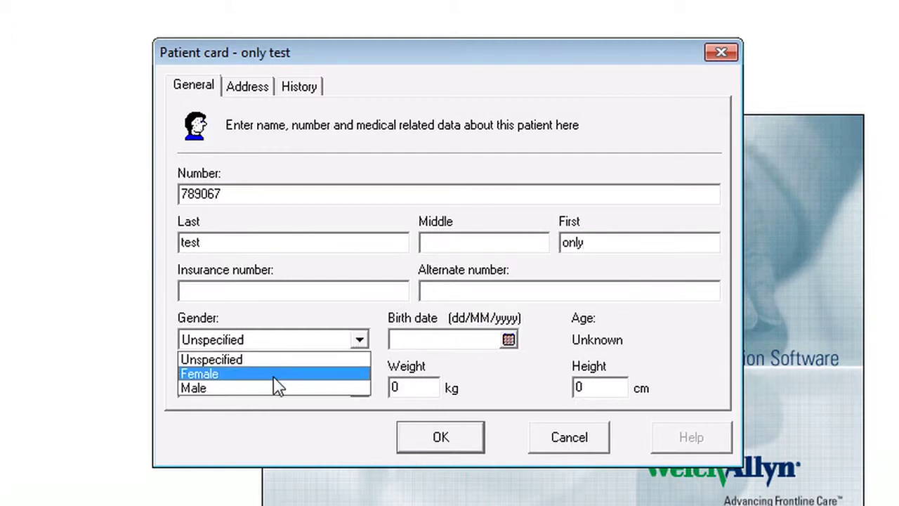
{"action": "left_click", "coordinate": [274, 374]}
{"action": "left_click", "coordinate": [405, 340]}
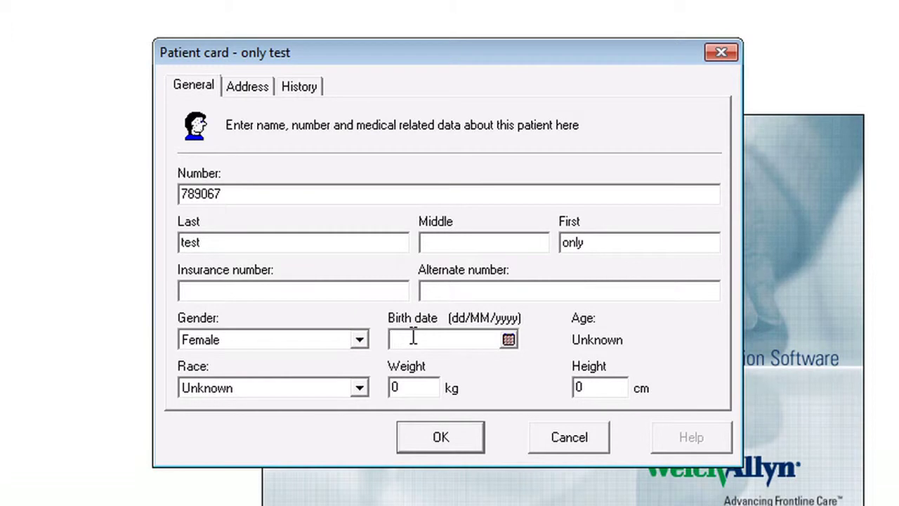
{"action": "type", "text": "1 2 84"}
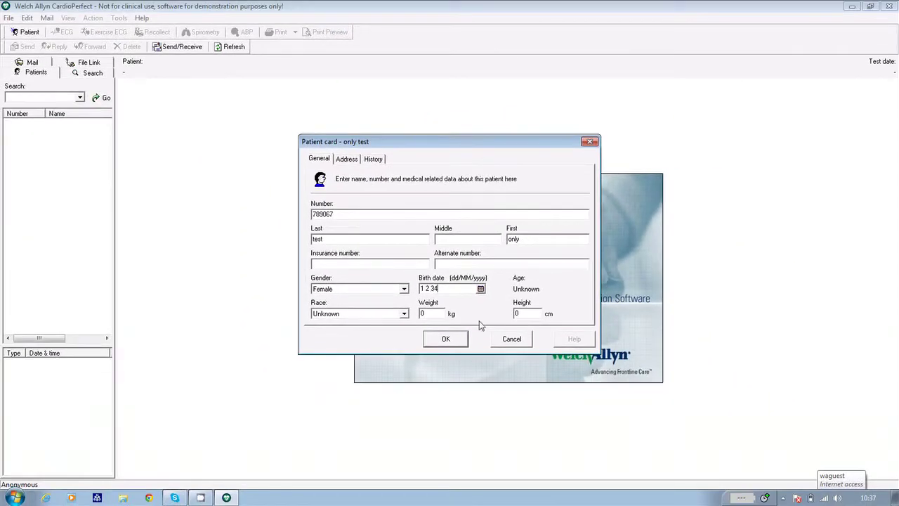
{"action": "left_click", "coordinate": [455, 339]}
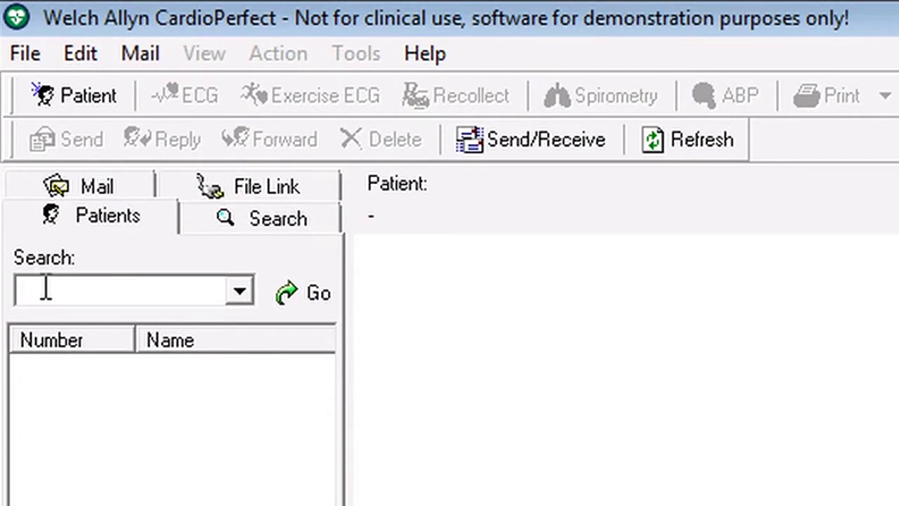
- Search patients for 'test', select the matching record and start a new ECG
{"action": "left_click", "coordinate": [45, 288]}
{"action": "left_click", "coordinate": [308, 295]}
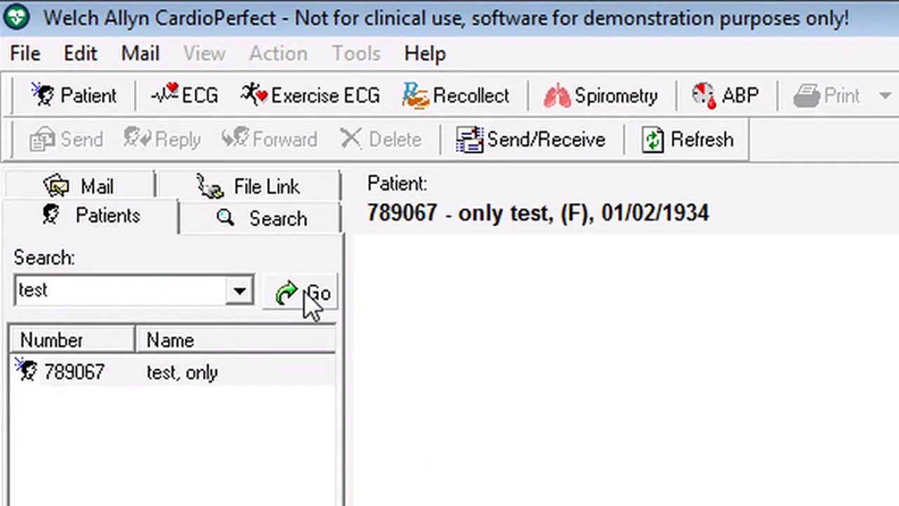
{"action": "left_click", "coordinate": [181, 374]}
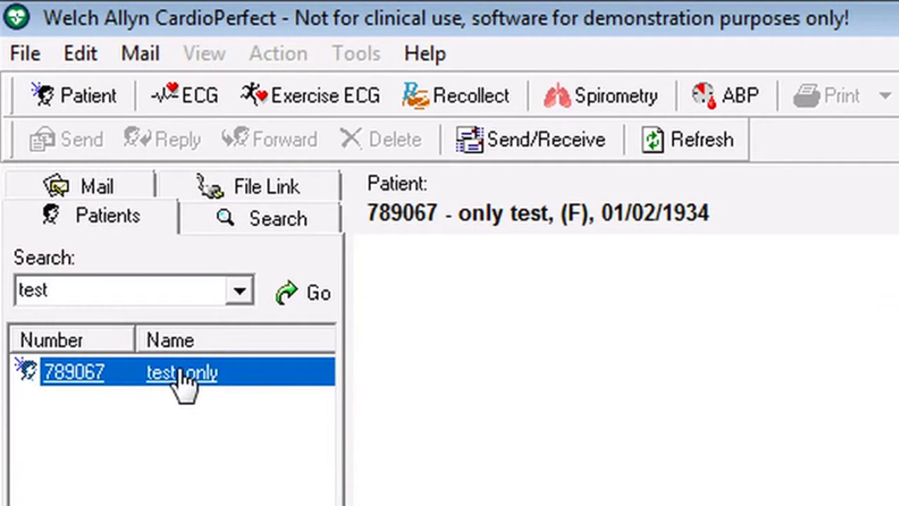
{"action": "left_click", "coordinate": [176, 100]}
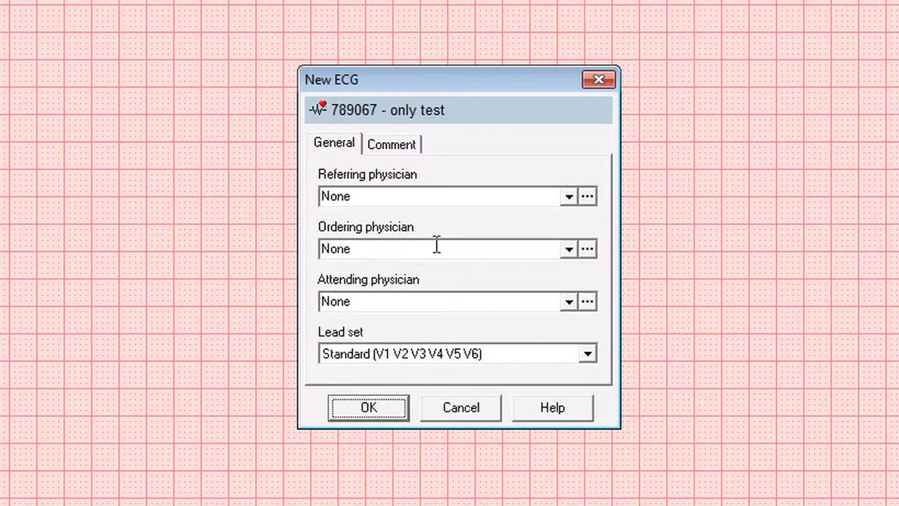
- Accept the New ECG dialog with physicians None and the Standard lead set
{"action": "left_click", "coordinate": [368, 407]}
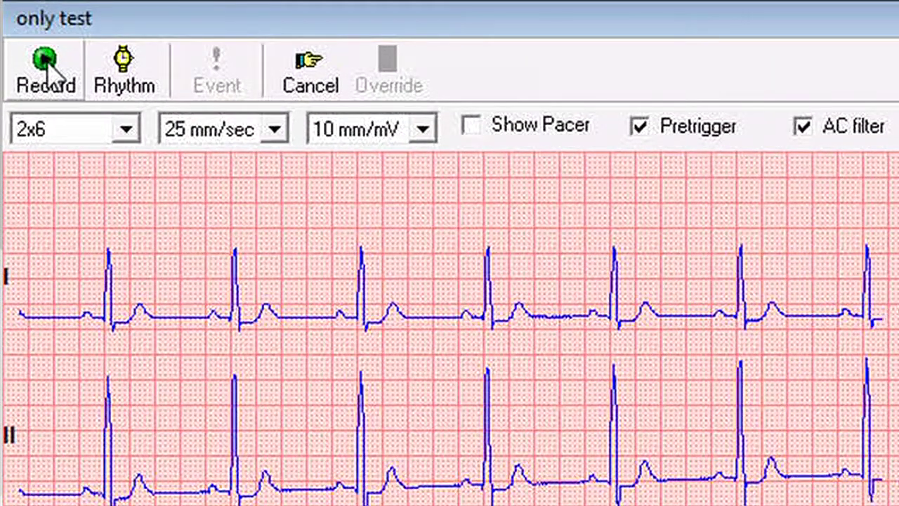
- Record the resting ECG so the 4x3 trace with measurements appears
{"action": "left_click", "coordinate": [51, 69]}
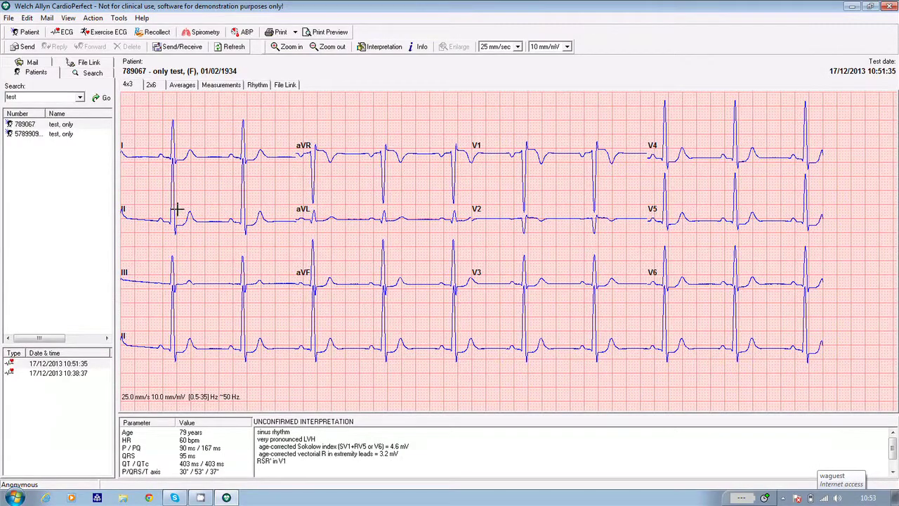
- Zoom in on the traces, set sensitivity to 5 mm/mV, and open the interpretation
{"action": "left_click", "coordinate": [284, 47]}
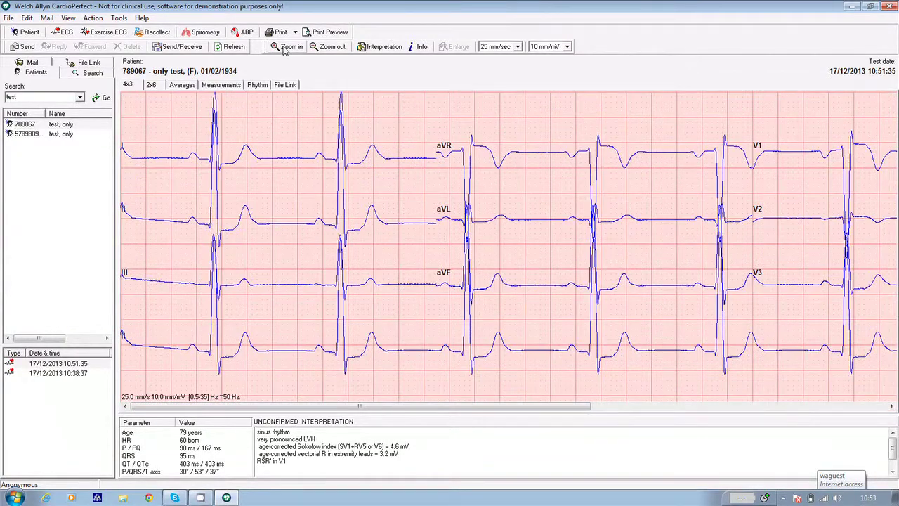
{"action": "left_click", "coordinate": [568, 47]}
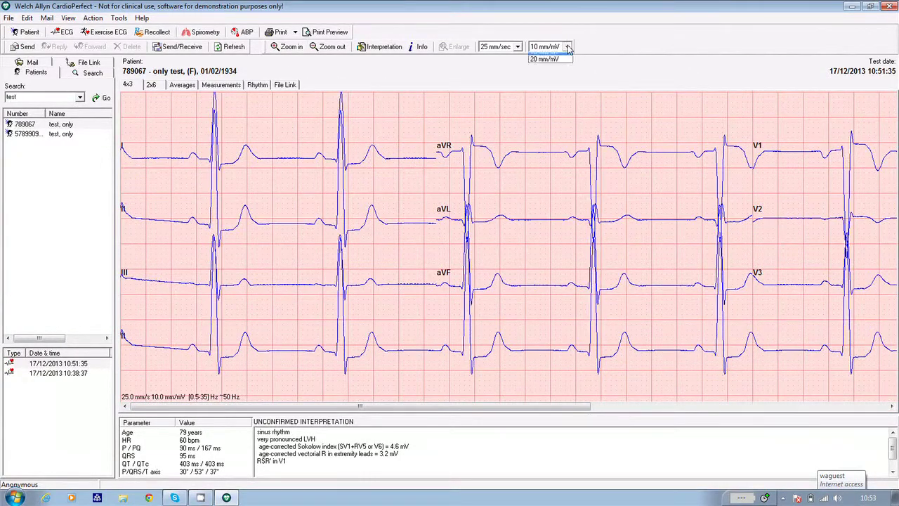
{"action": "left_click", "coordinate": [544, 57]}
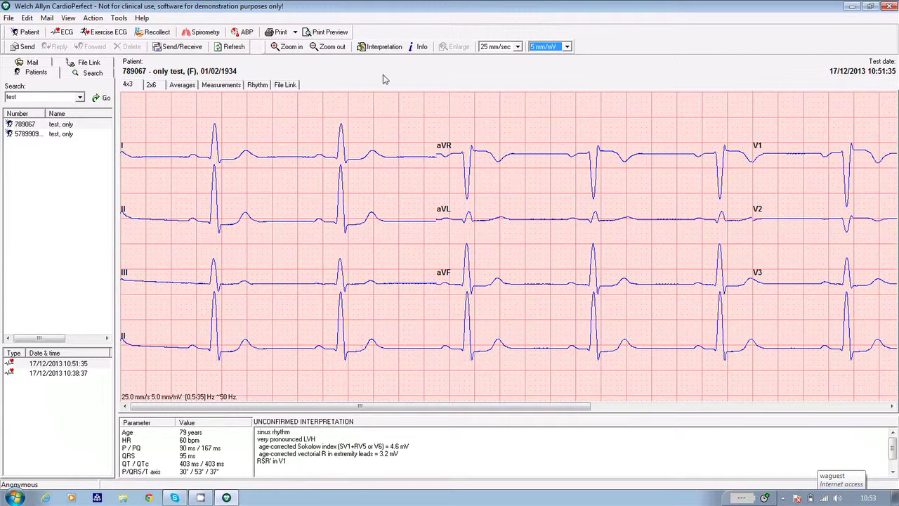
{"action": "left_click", "coordinate": [384, 48]}
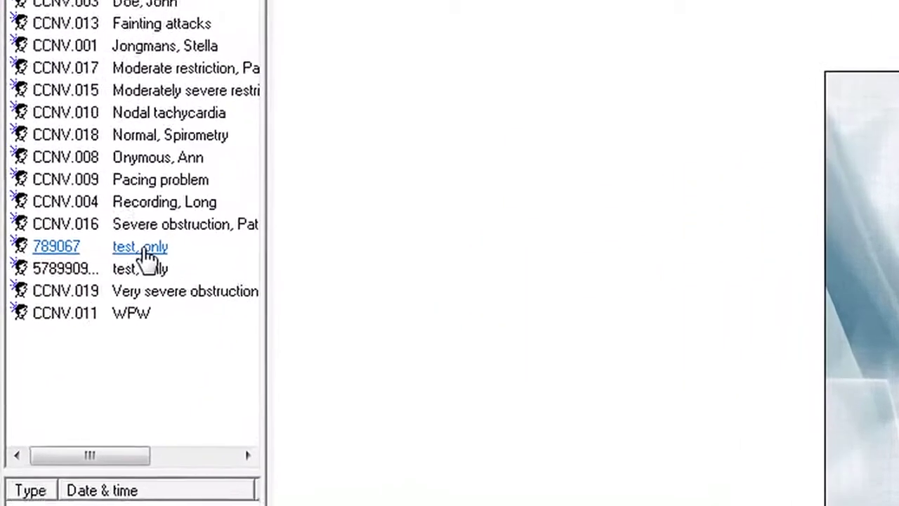
- Reselect the test patient and start a new ECG with the default Standard settings
{"action": "left_click", "coordinate": [145, 247]}
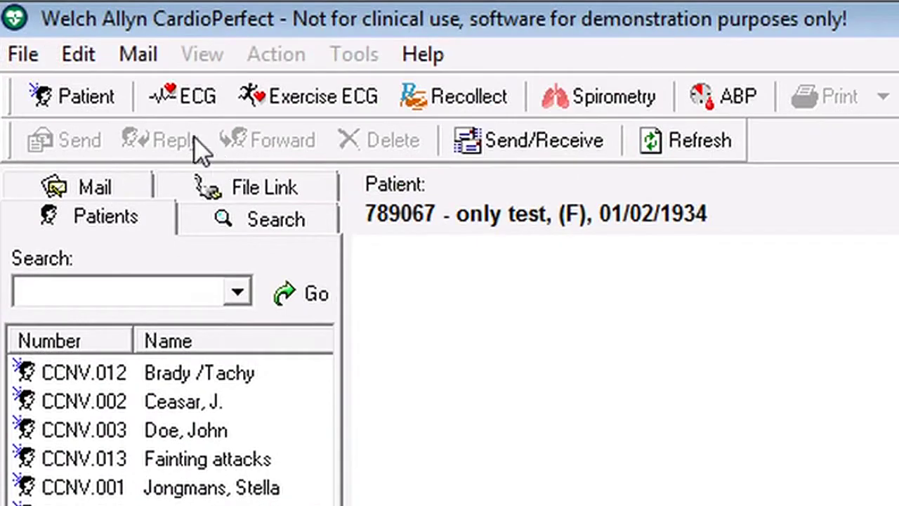
{"action": "left_click", "coordinate": [175, 94]}
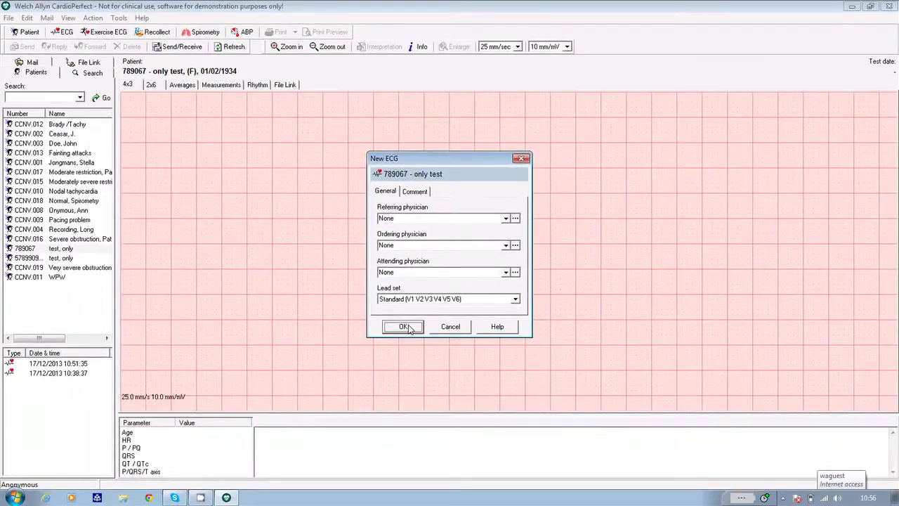
{"action": "left_click", "coordinate": [406, 326]}
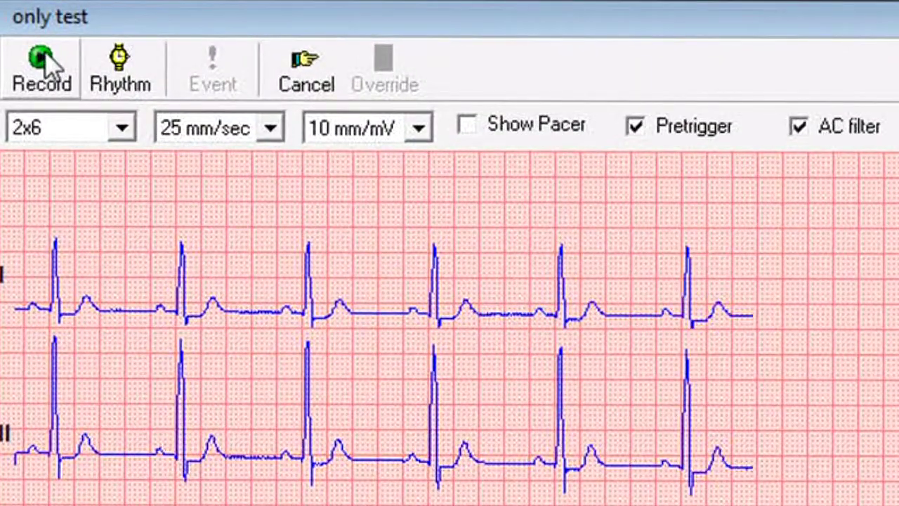
- Capture a rhythm strip from the live ECG recording
{"action": "left_click", "coordinate": [126, 70]}
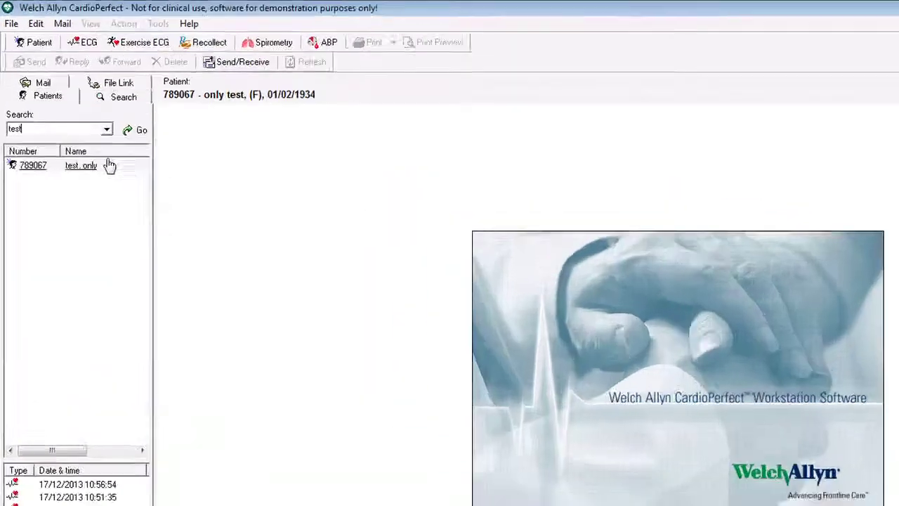
- Select the test patient and open the newest ECG, dated 17/12/2013 11:06:59
{"action": "left_click", "coordinate": [109, 166]}
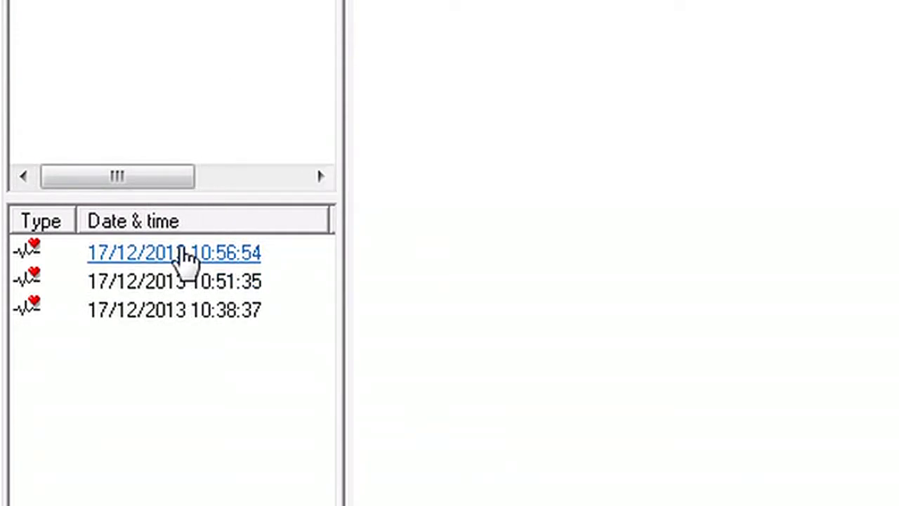
{"action": "left_click", "coordinate": [181, 254]}
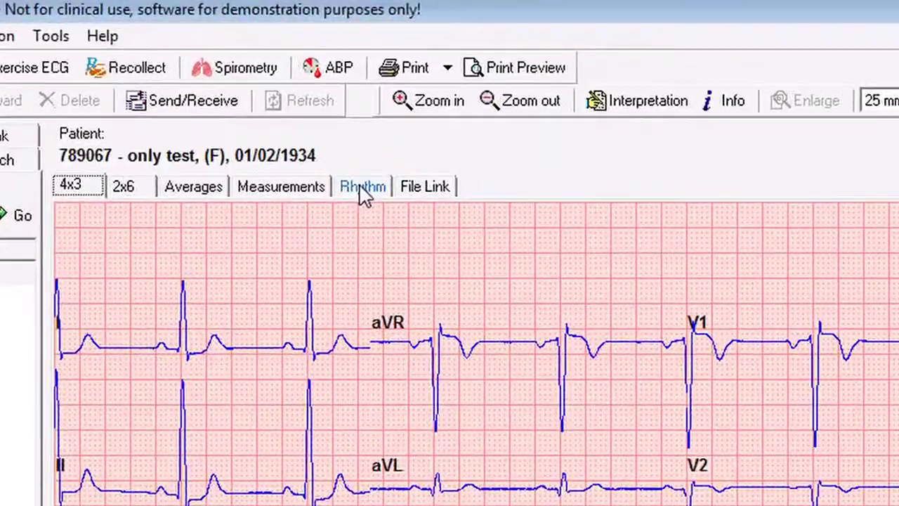
- Switch the ECG to rhythm-strip view and scroll back and forth along the strip
{"action": "left_click", "coordinate": [257, 85]}
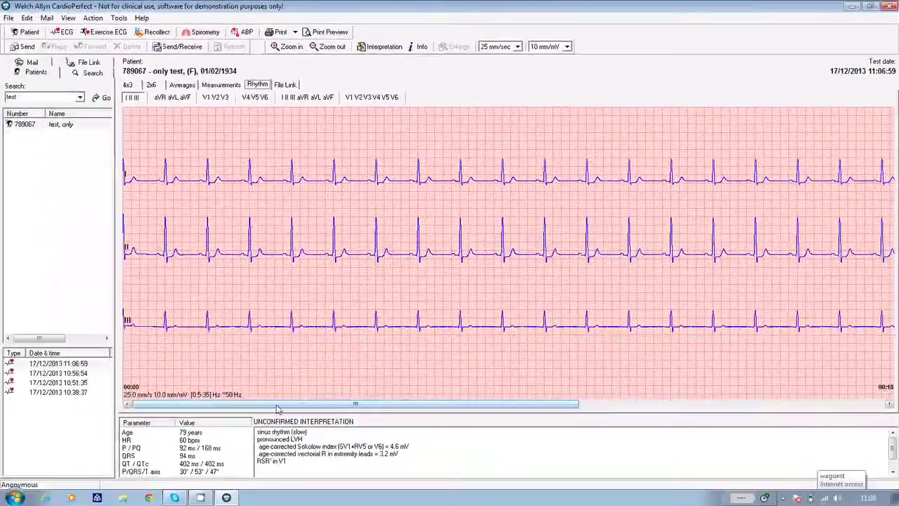
{"action": "left_click_drag", "start_coordinate": [277, 407], "coordinate": [659, 419]}
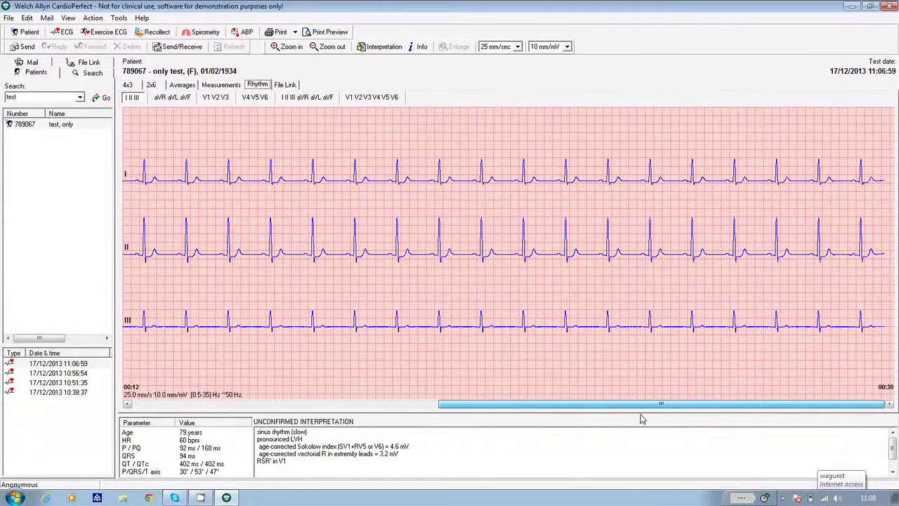
{"action": "left_click_drag", "start_coordinate": [569, 407], "coordinate": [263, 413]}
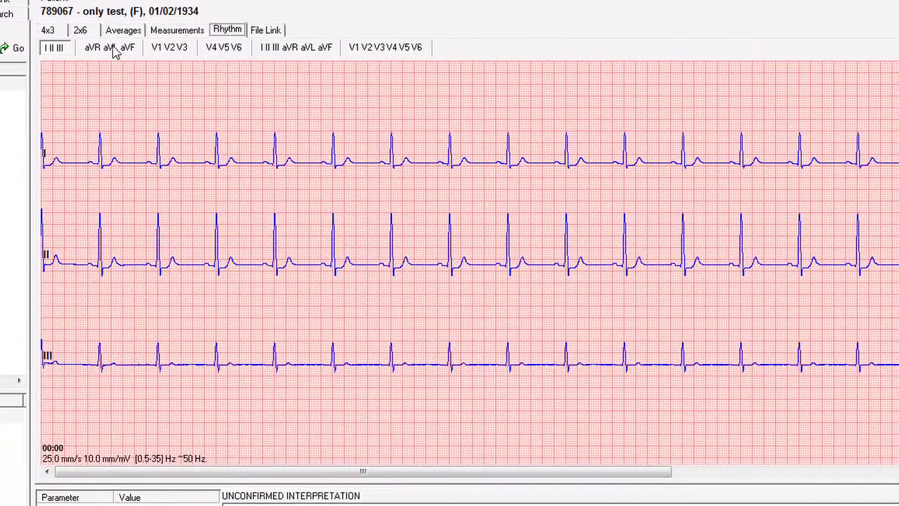
- Step through the aVR–aVF, V1–V3, V4–V6 and limb-lead groups, ending on V1–V6
{"action": "left_click", "coordinate": [113, 49]}
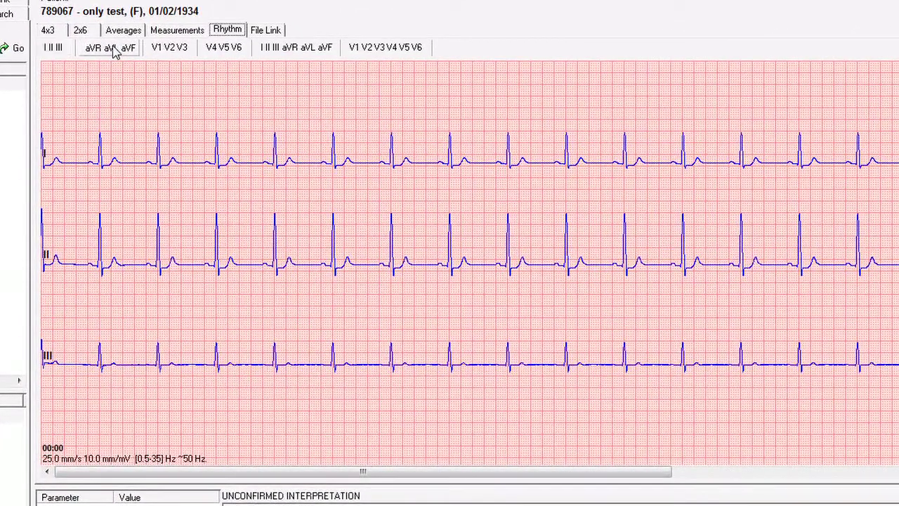
{"action": "left_click", "coordinate": [172, 49]}
{"action": "left_click", "coordinate": [227, 49]}
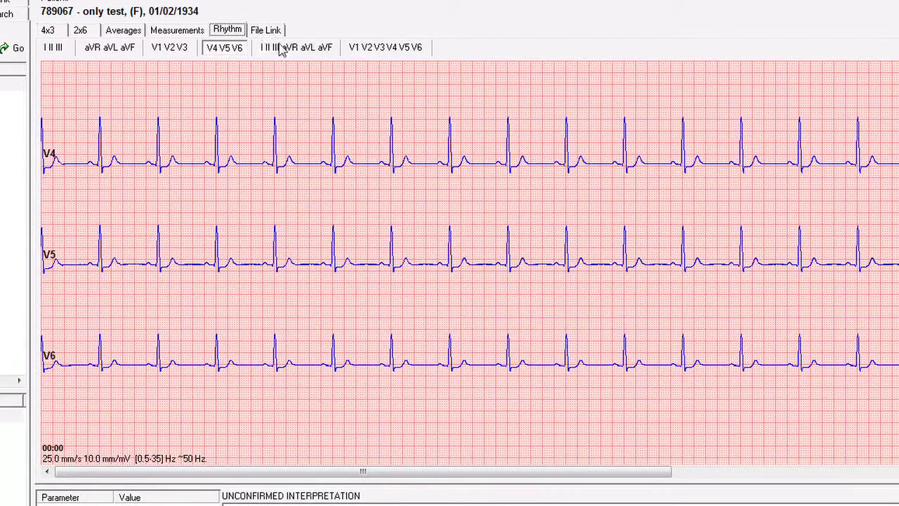
{"action": "left_click", "coordinate": [306, 50]}
{"action": "left_click", "coordinate": [376, 49]}
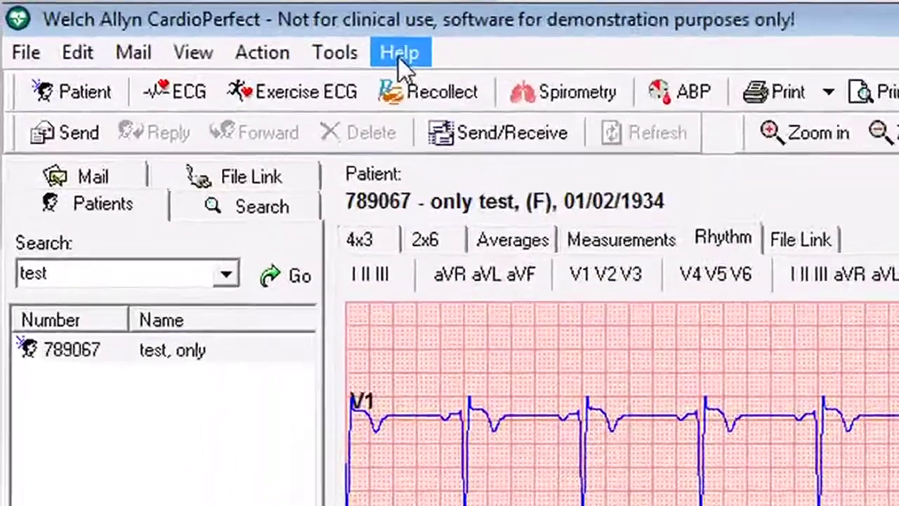
- Open ECG-electrodes-IEC.pdf via Help > ECG > Electrodes IEC
{"action": "left_click", "coordinate": [142, 18]}
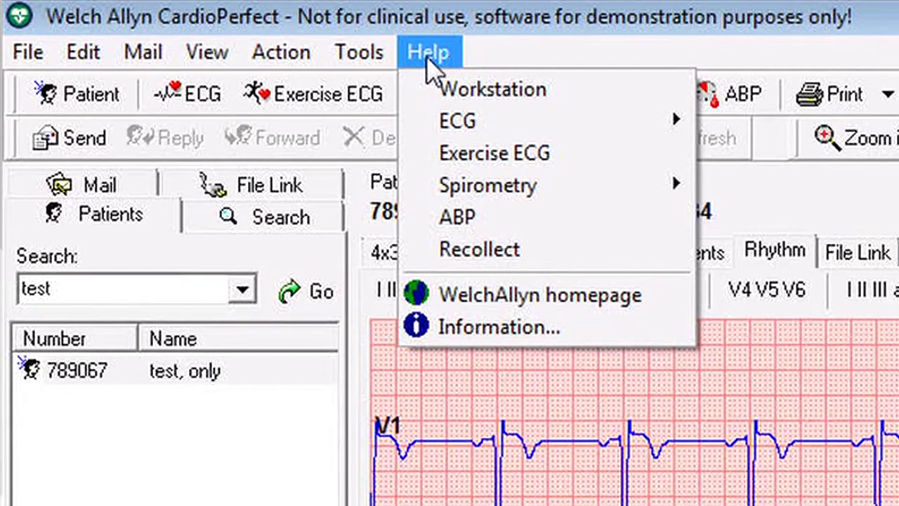
{"action": "mouse_move", "coordinate": [447, 123]}
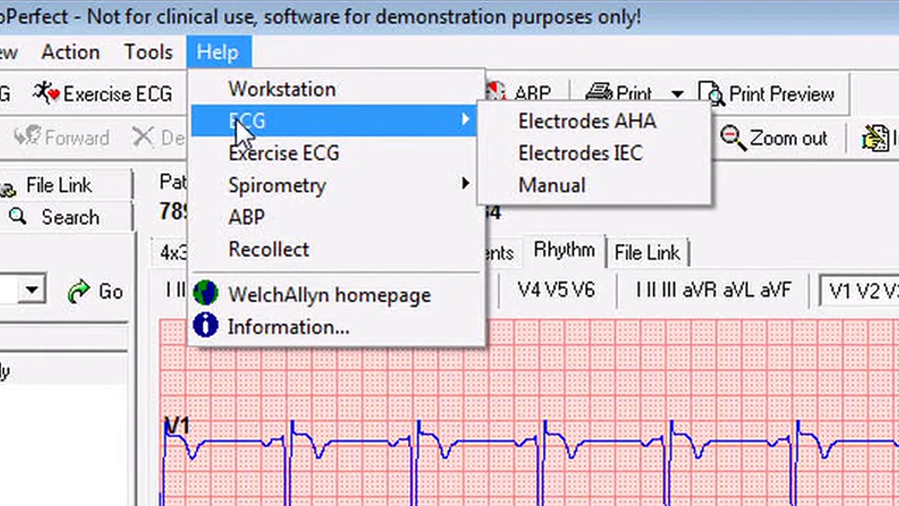
{"action": "left_click", "coordinate": [562, 152]}
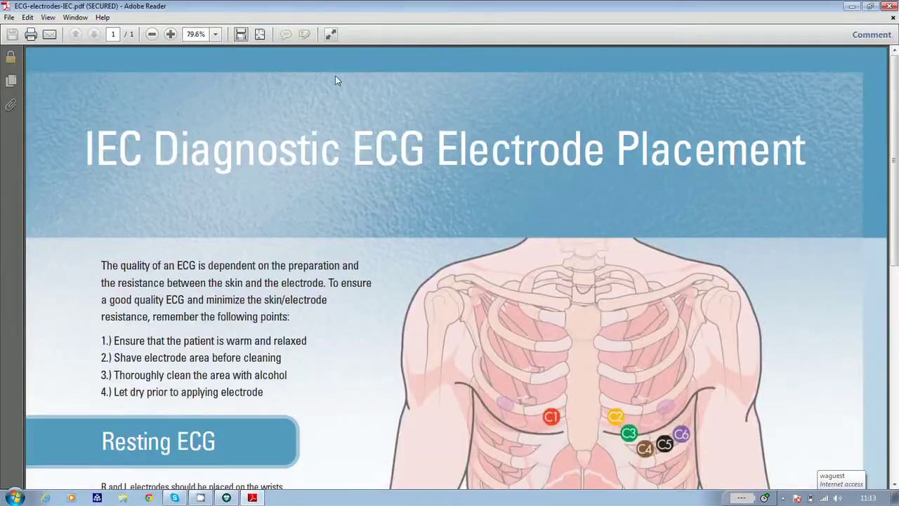
- Scroll the IEC electrode placement PDF down to the C1–C6 table and limb electrode positions
{"action": "scroll", "coordinate": [418, 138], "scroll_direction": "down", "scroll_amount": 5}
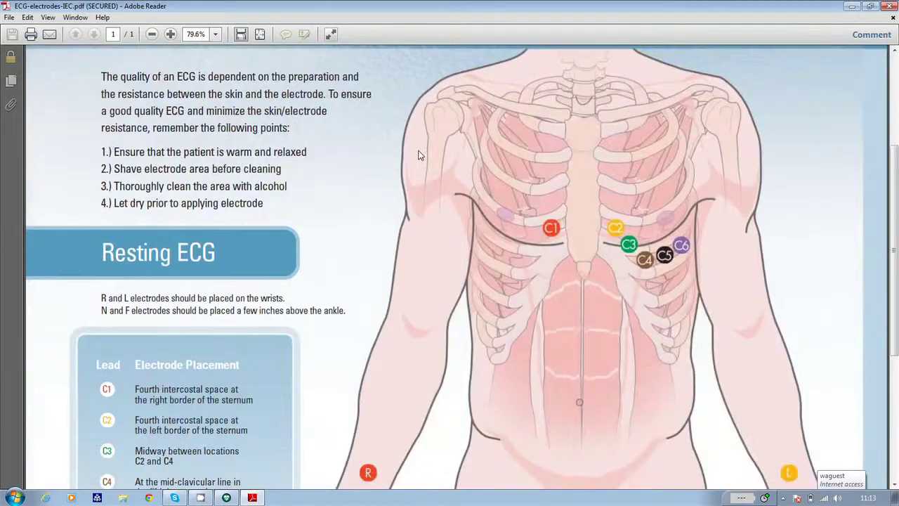
{"action": "scroll", "coordinate": [418, 155], "scroll_direction": "down", "scroll_amount": 7}
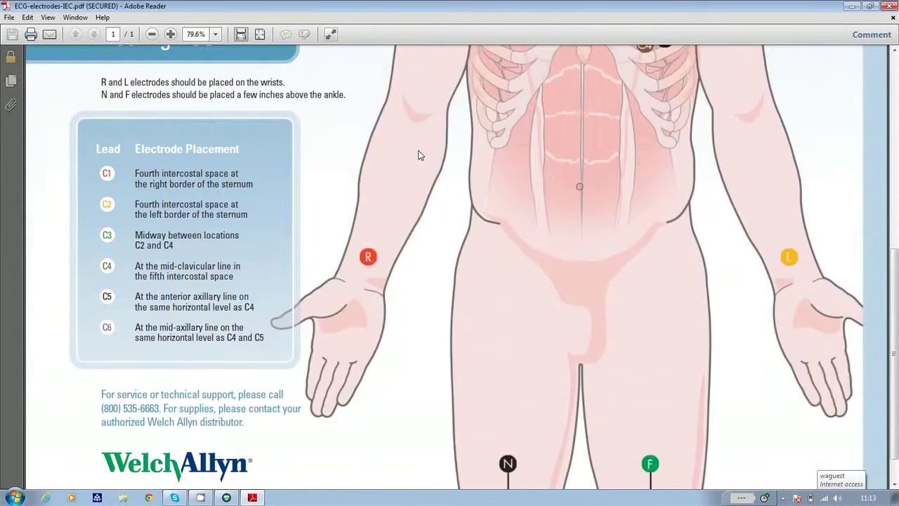